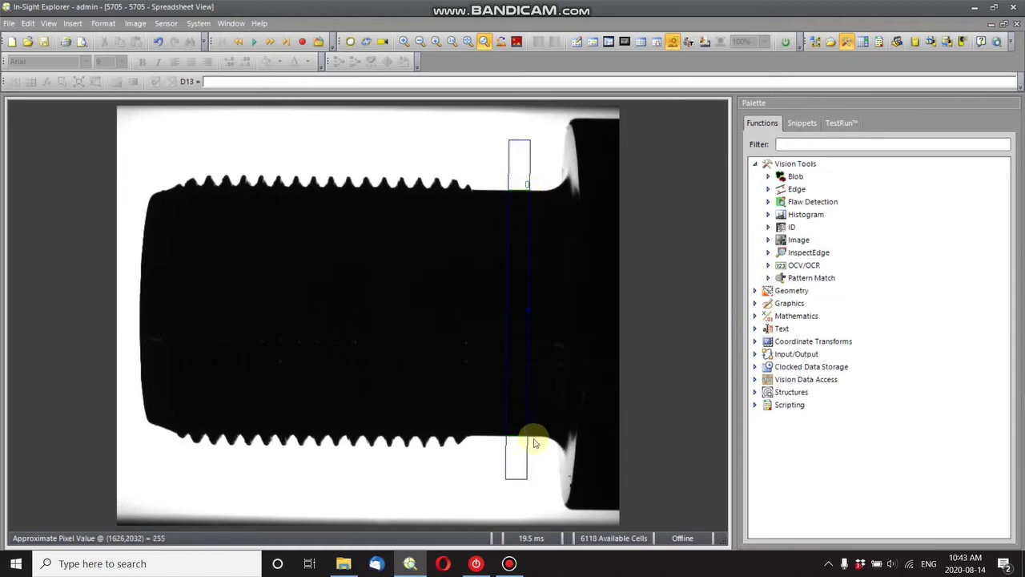
# Reveal the spreadsheet and inspect J7's GetEdgeDistance($A$7,B7) result of 1199.102 pixels
pyautogui.click(638, 47)
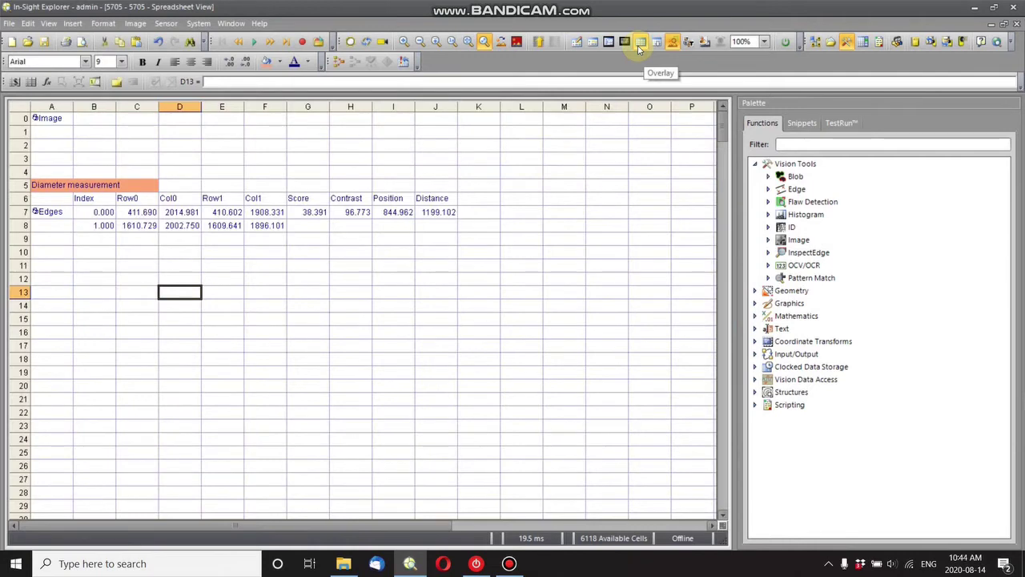
pyautogui.click(445, 216)
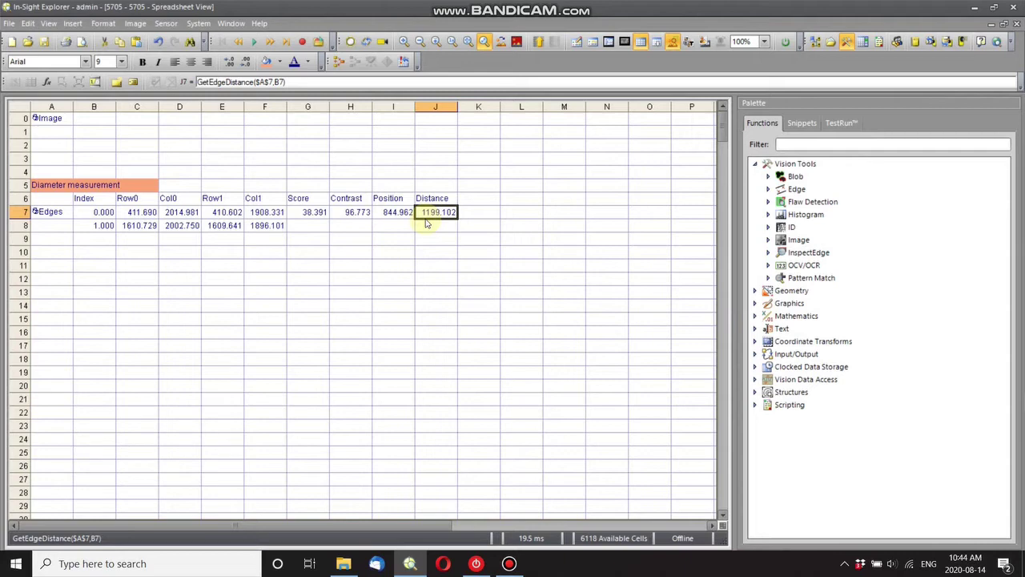
# Insert a CalibrateGrid function into cell A3
pyautogui.click(64, 161)
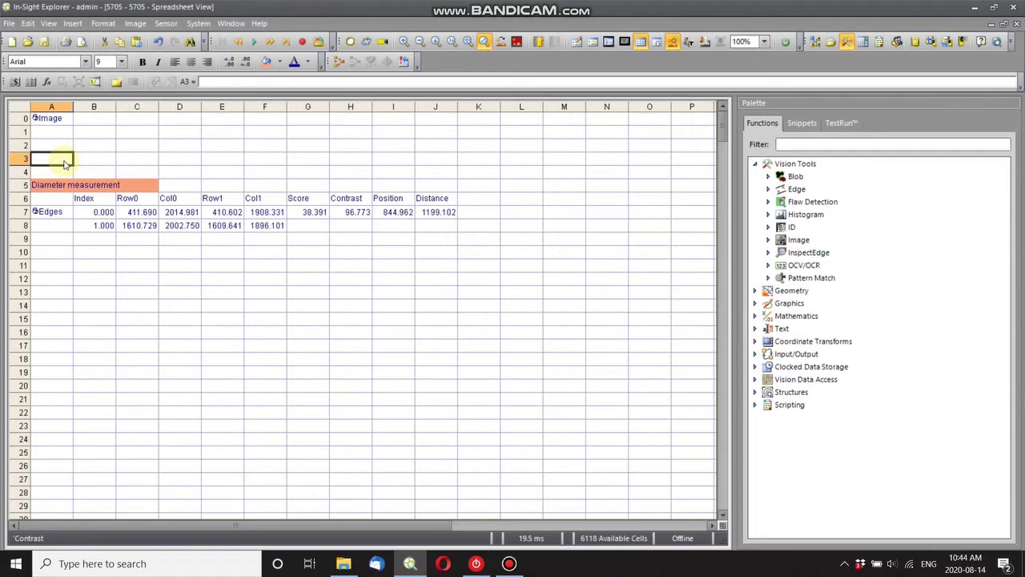
pyautogui.write('calibrategrid')
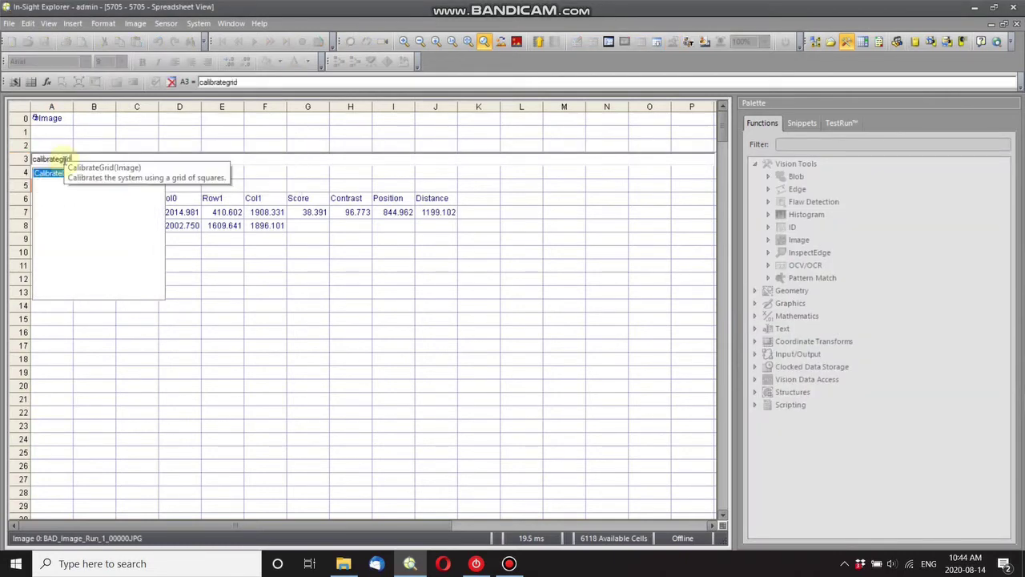
pyautogui.press('Return')
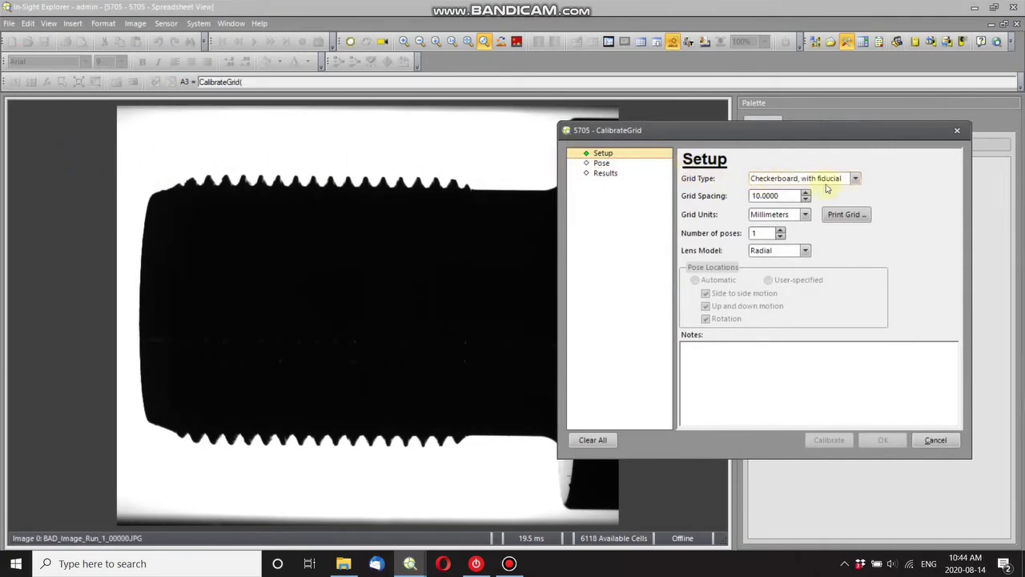
# Set the grid type to checkerboard without fiducial and preview the printable grid
pyautogui.click(856, 180)
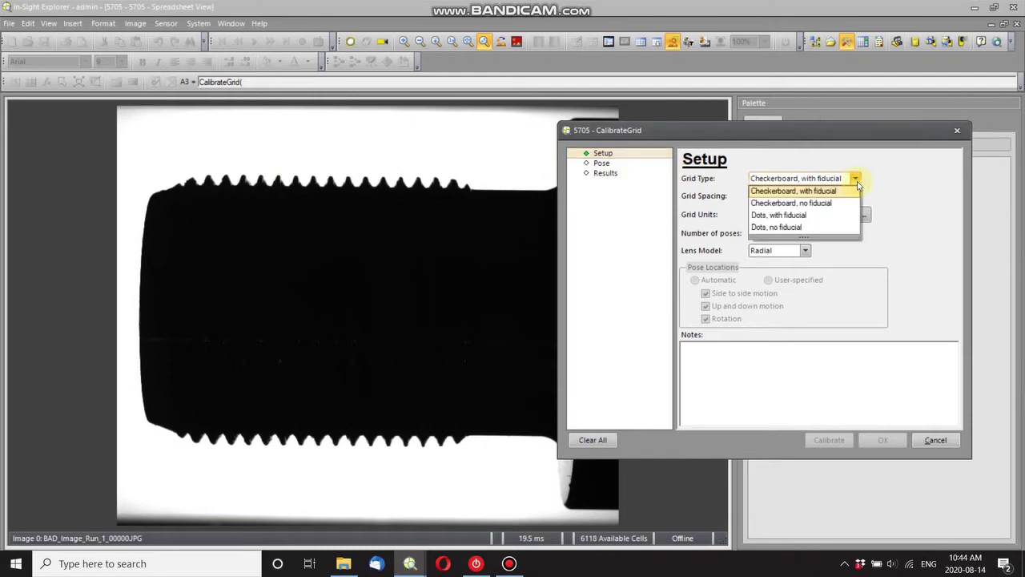
pyautogui.click(813, 203)
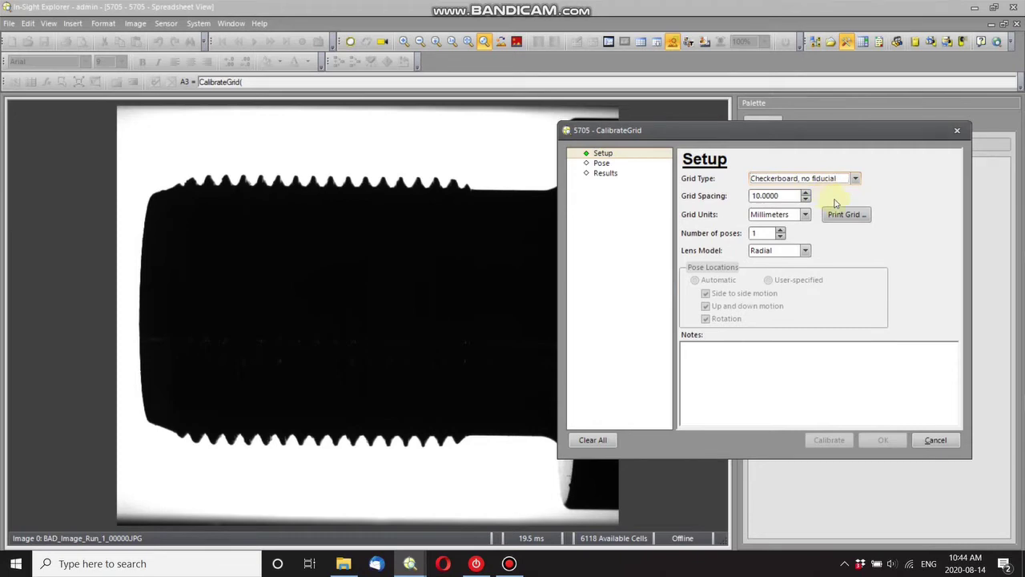
pyautogui.click(845, 214)
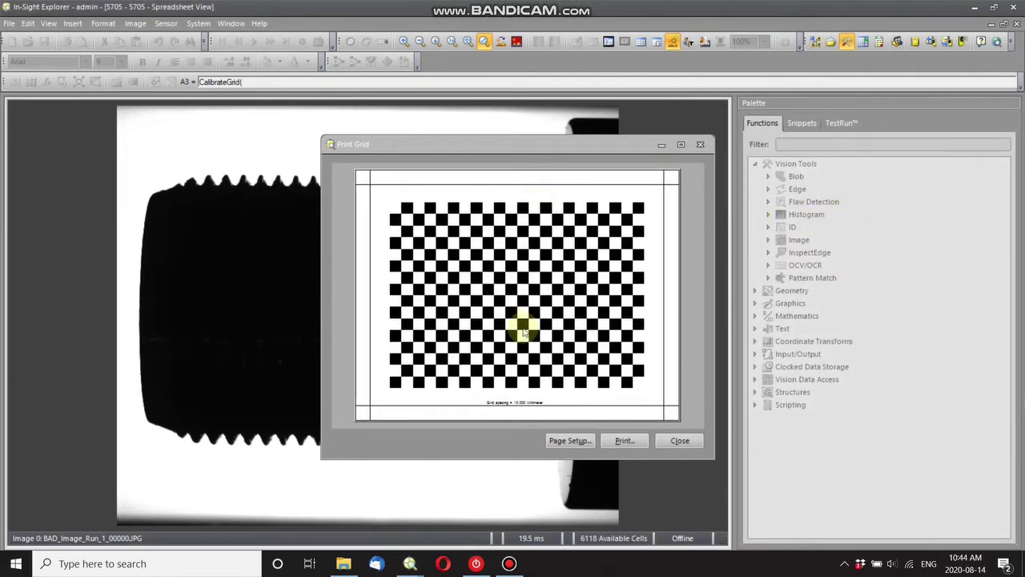
# Close the Print Grid preview to return to CalibrateGrid Setup
pyautogui.click(680, 440)
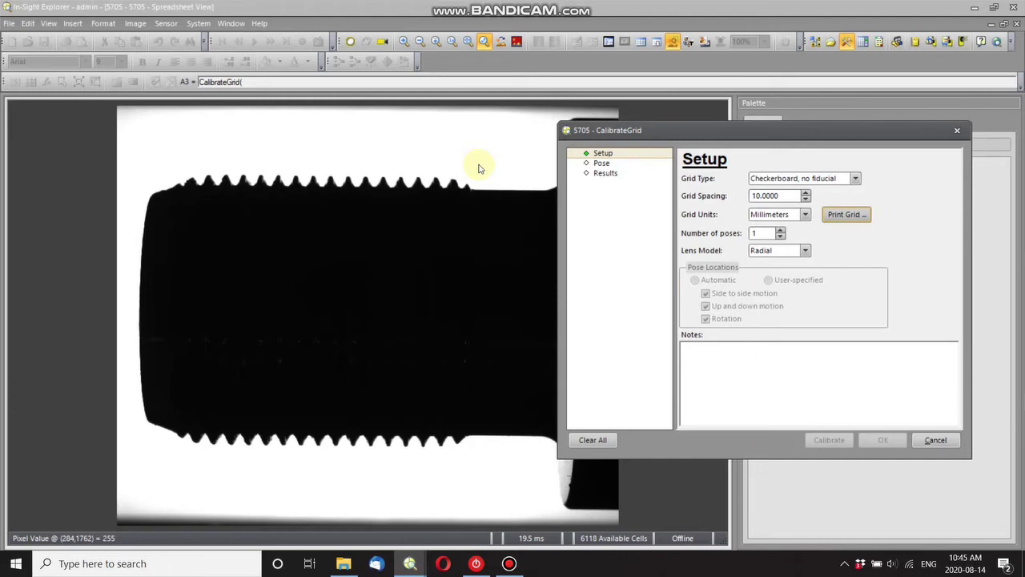
# Load calibration00001.BMP from file as Pose 1, detecting 29 feature points
pyautogui.click(609, 166)
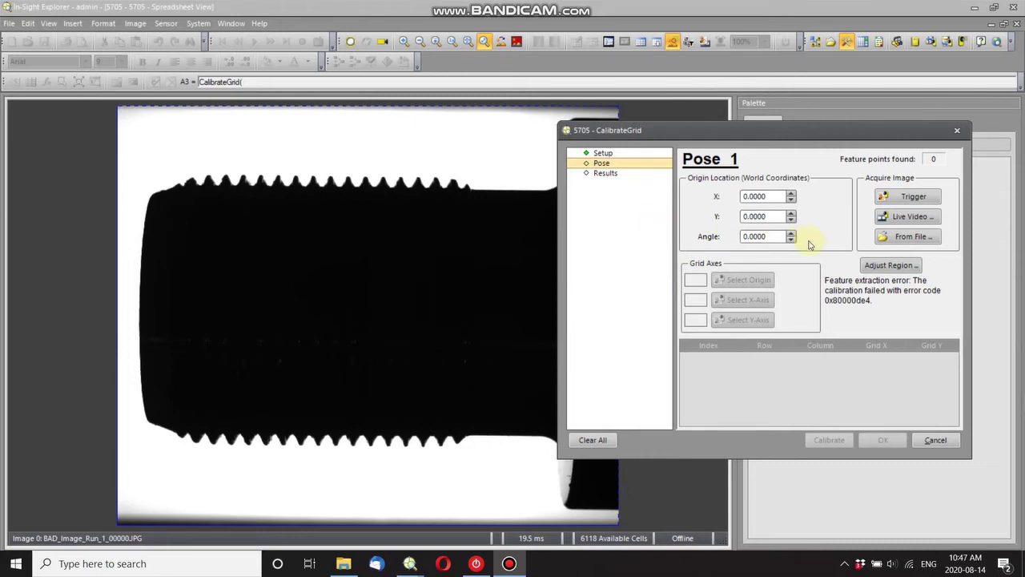
pyautogui.click(910, 242)
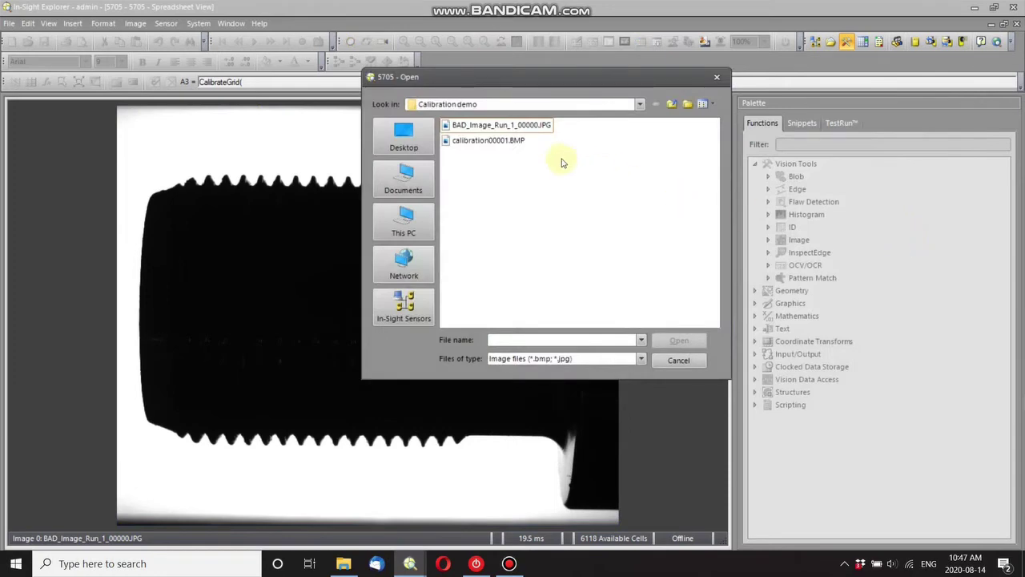
pyautogui.click(482, 142)
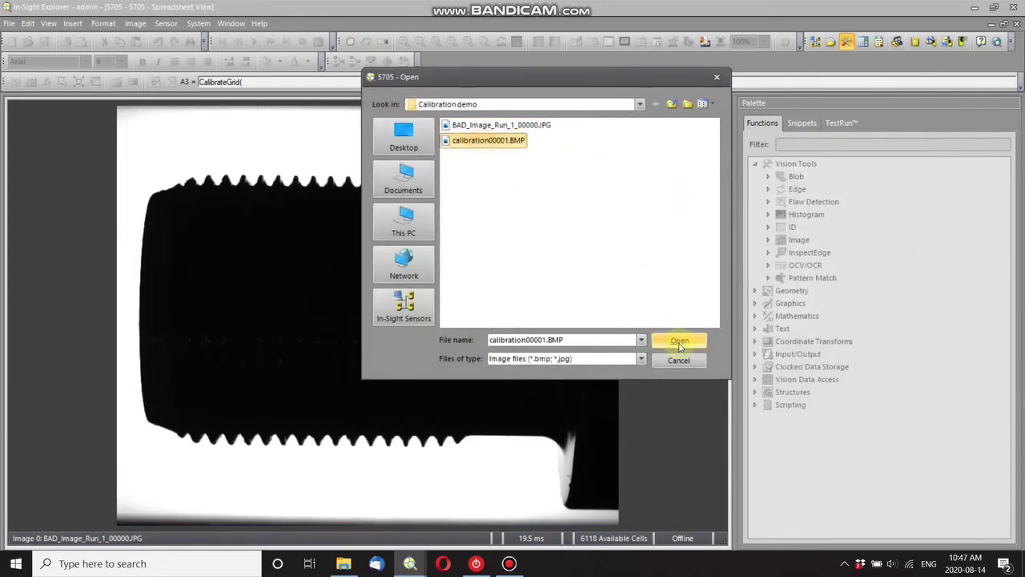
pyautogui.click(679, 342)
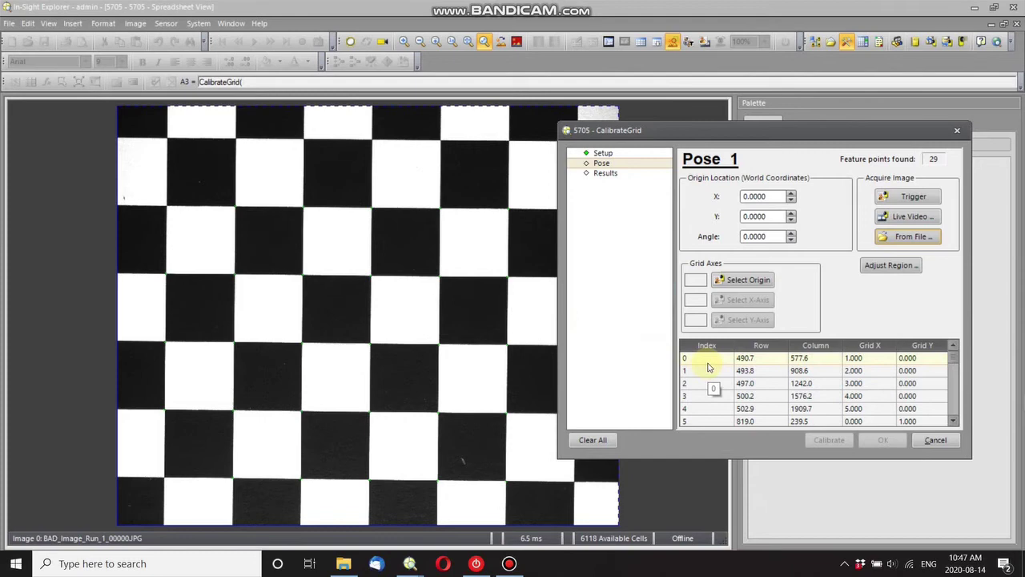
# Pick checkerboard point 0 as origin, point 1 for the X axis and point 6 for Y
pyautogui.click(734, 289)
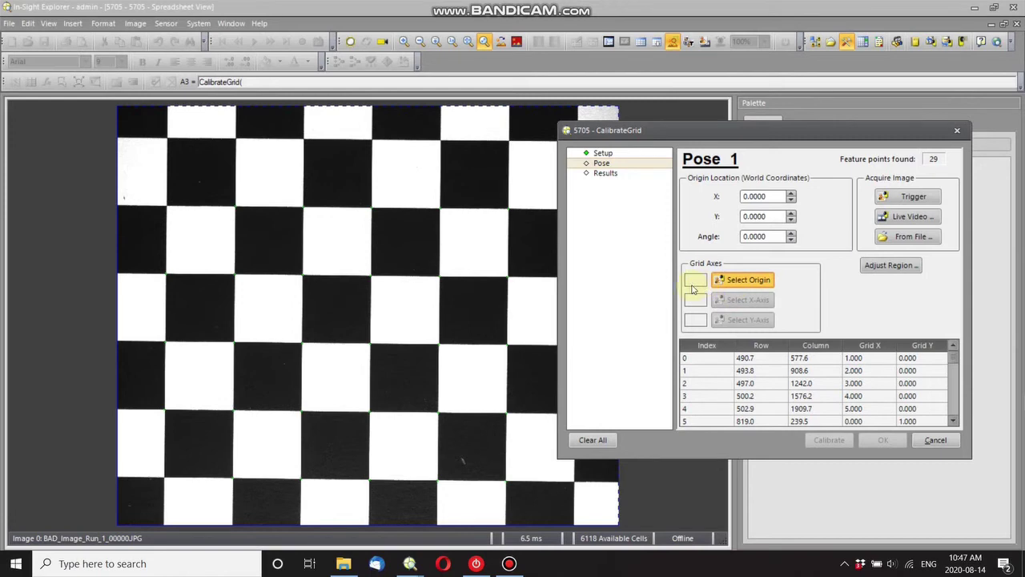
pyautogui.click(712, 286)
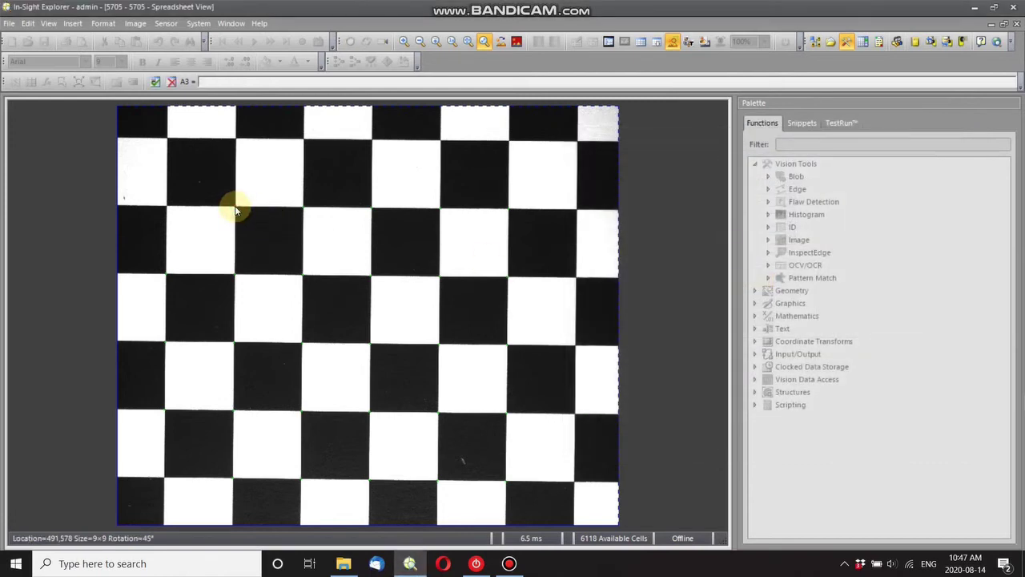
pyautogui.click(235, 210)
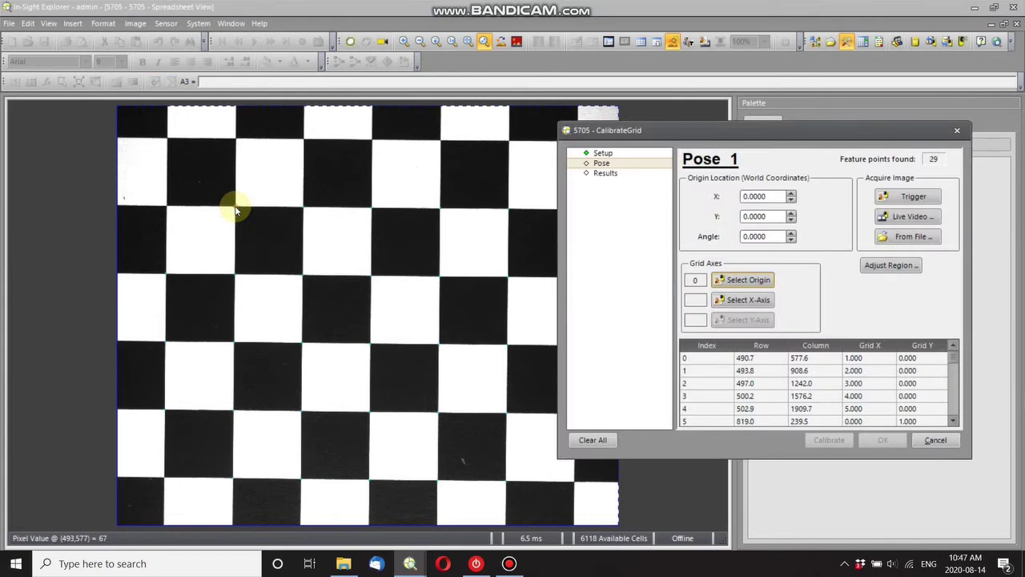
pyautogui.click(729, 299)
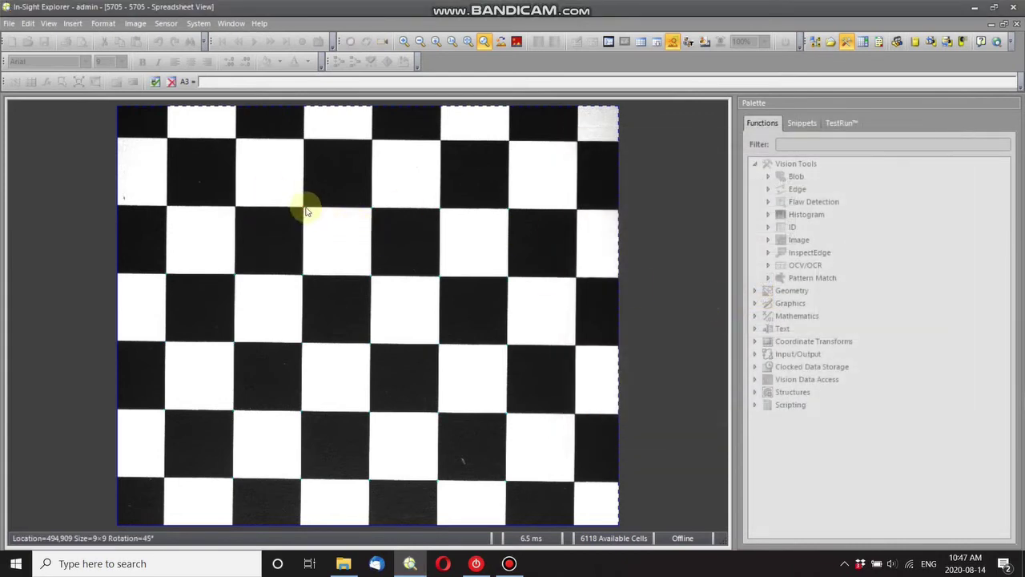
pyautogui.click(303, 212)
pyautogui.press('Return')
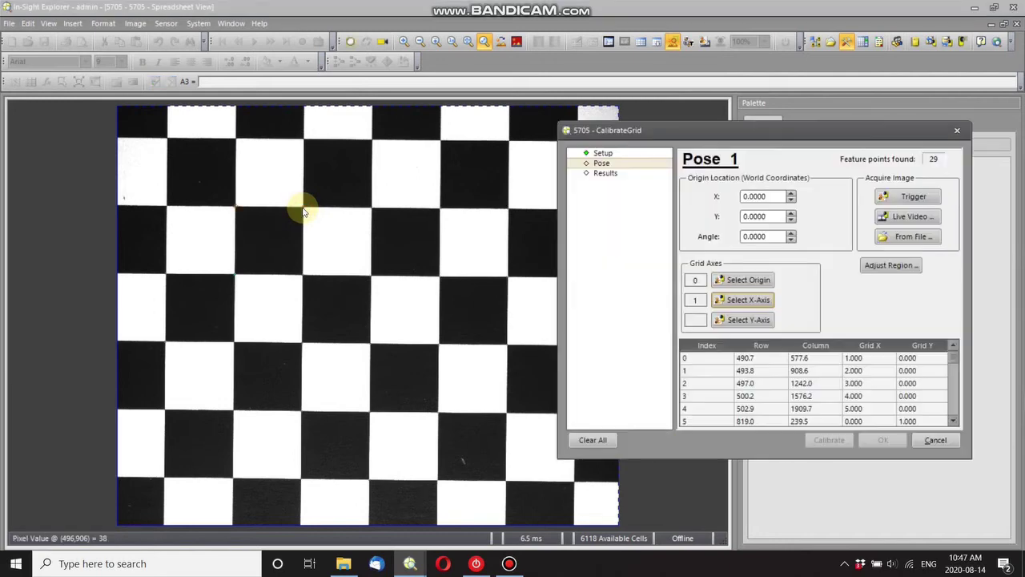
pyautogui.click(745, 320)
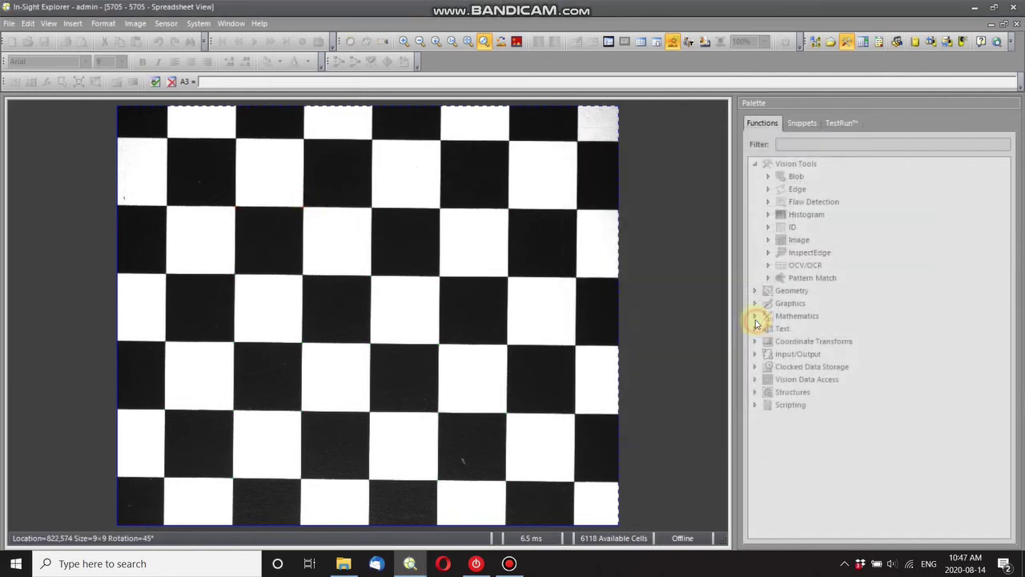
pyautogui.click(235, 277)
pyautogui.press('Return')
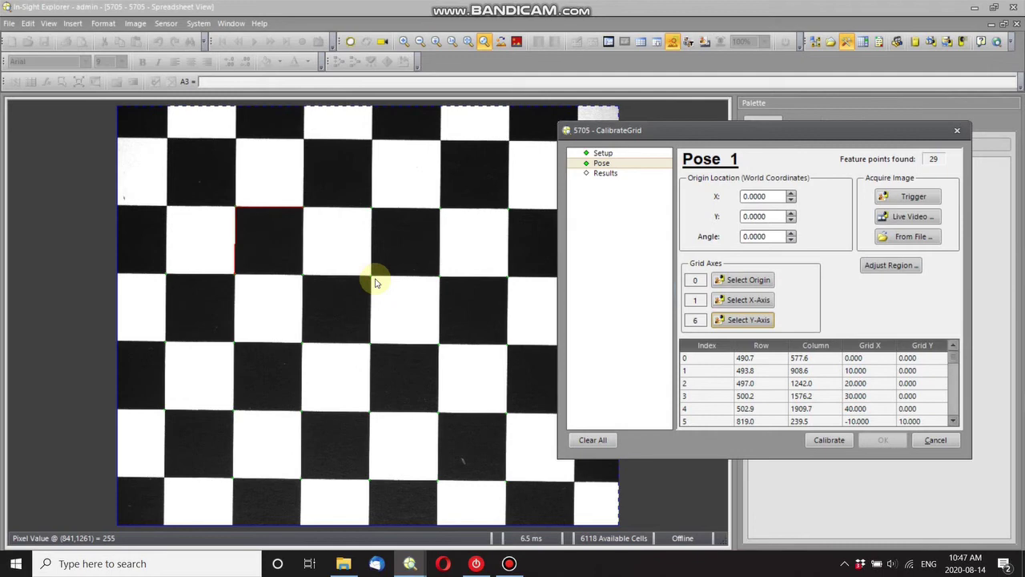
# Calibrate with 0.908-pixel average error and accept the result into cell A3
pyautogui.click(832, 439)
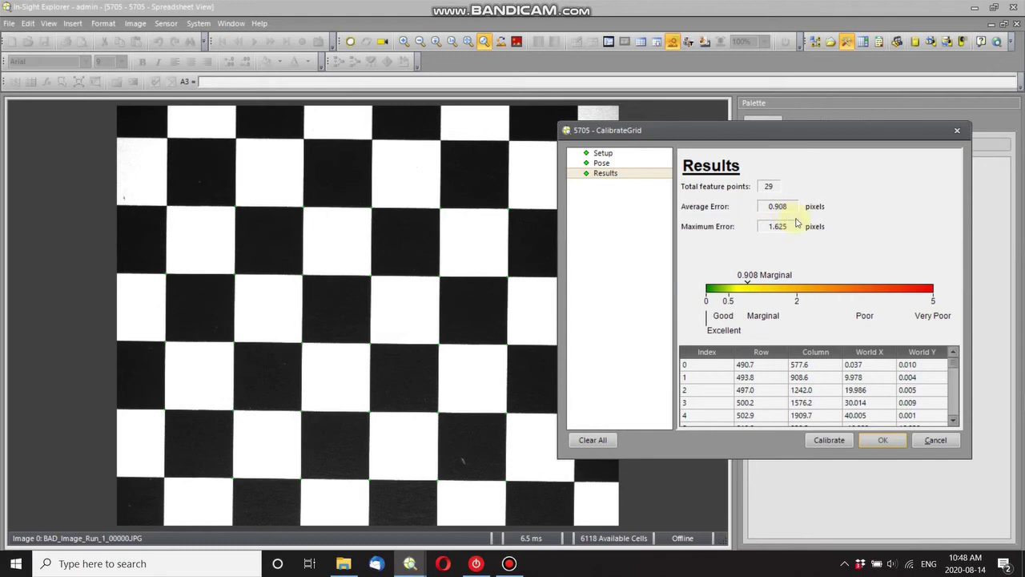
pyautogui.click(882, 442)
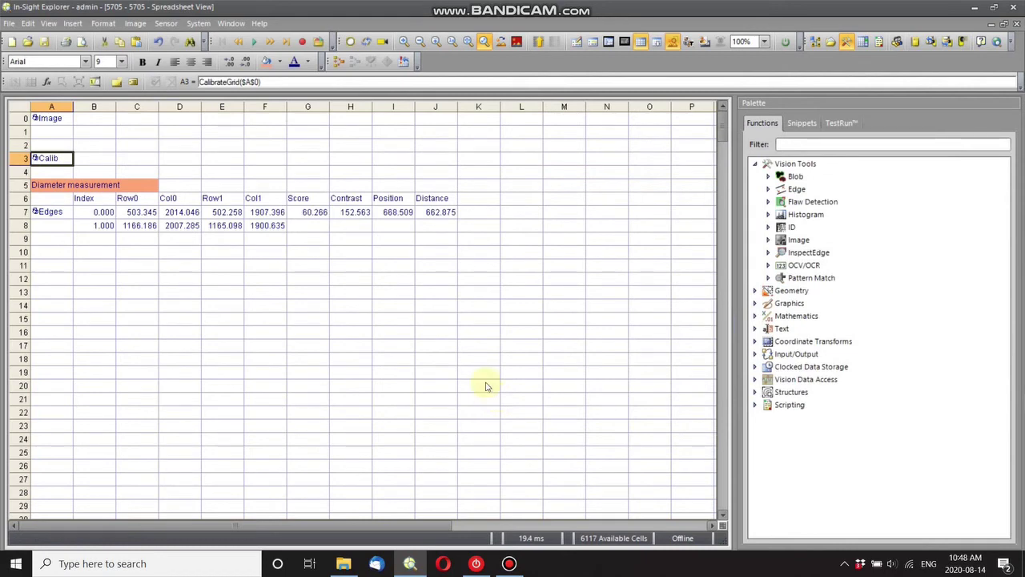
# Check the Edges formula in A7, then insert TransEdgesToWorld into cell A10
pyautogui.click(66, 215)
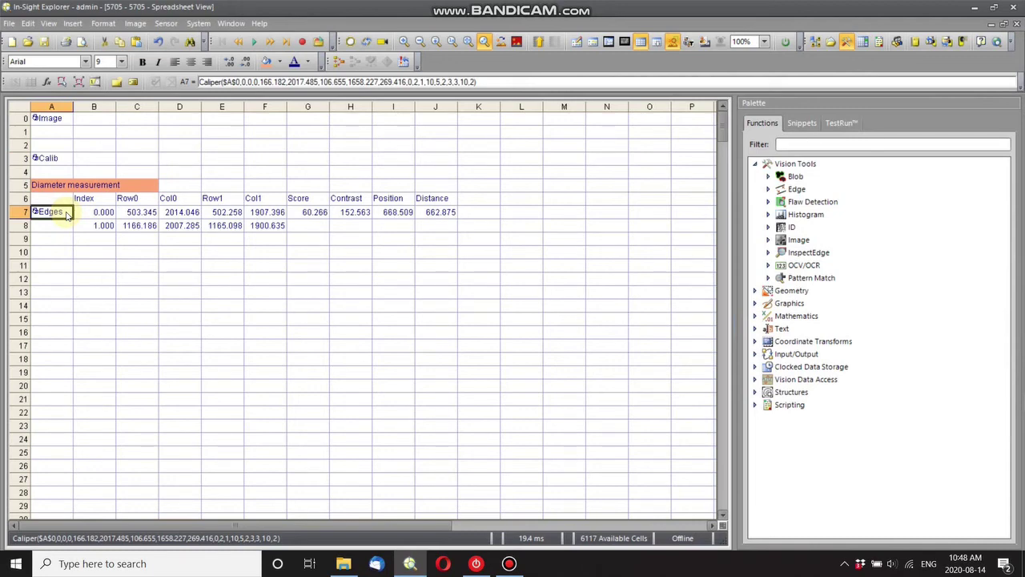
pyautogui.click(62, 253)
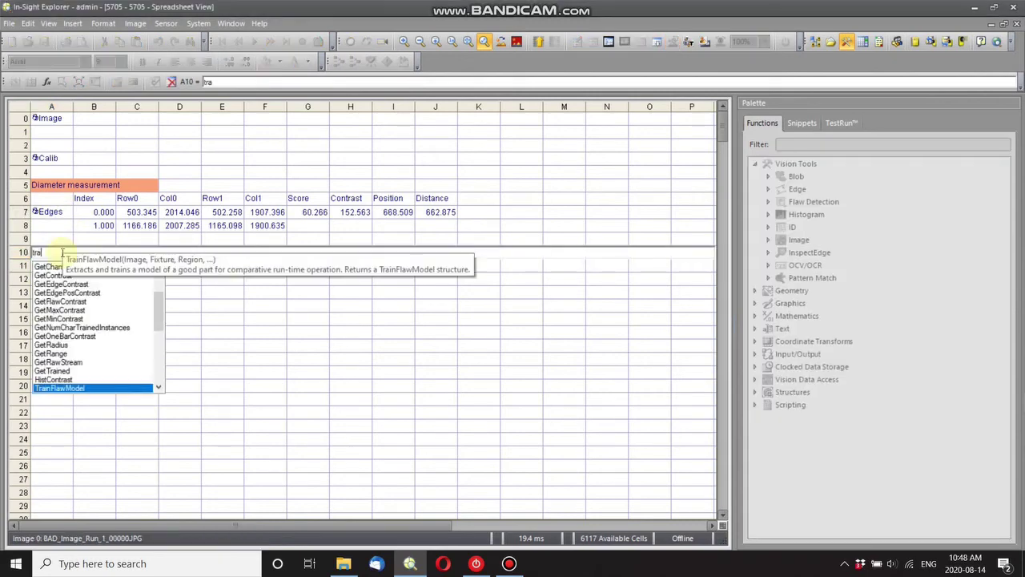
pyautogui.write('n')
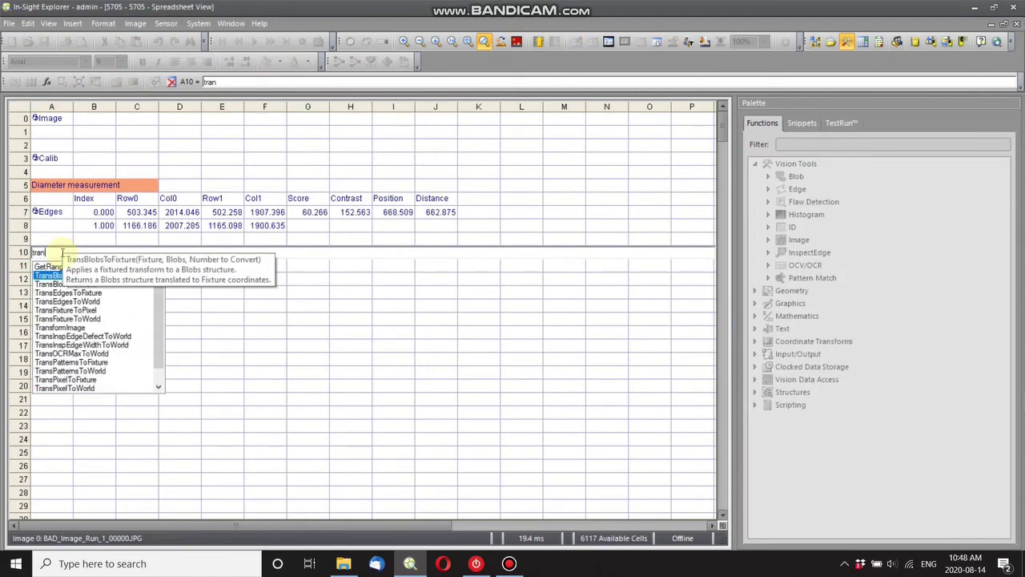
pyautogui.write('sedge')
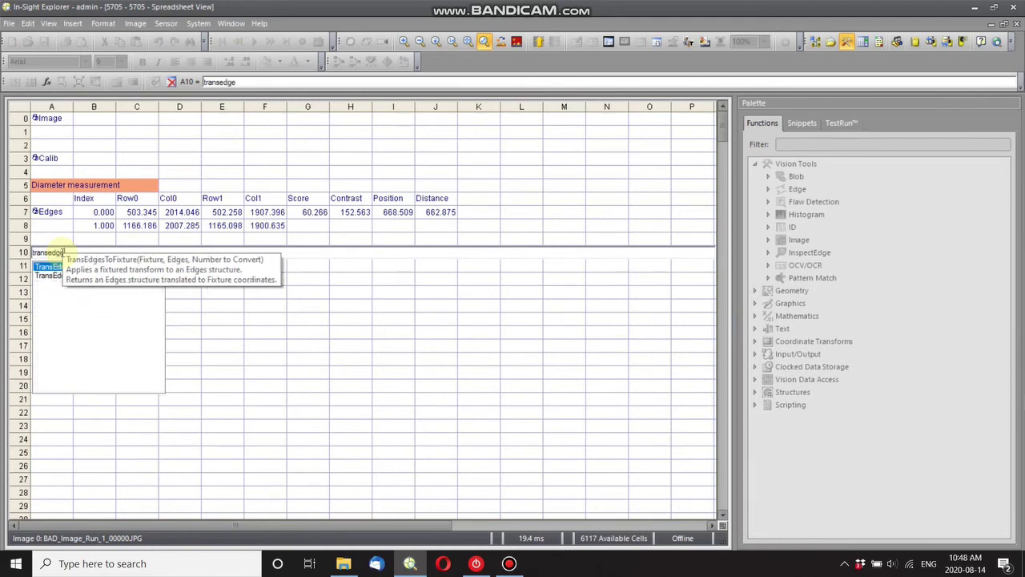
pyautogui.write('stowor')
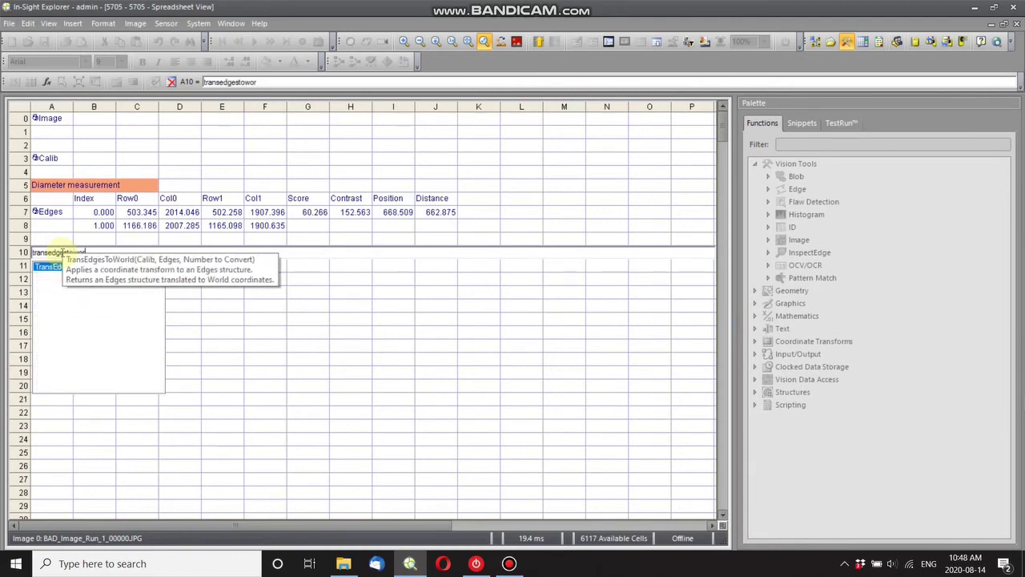
pyautogui.write('ld')
pyautogui.press('Return')
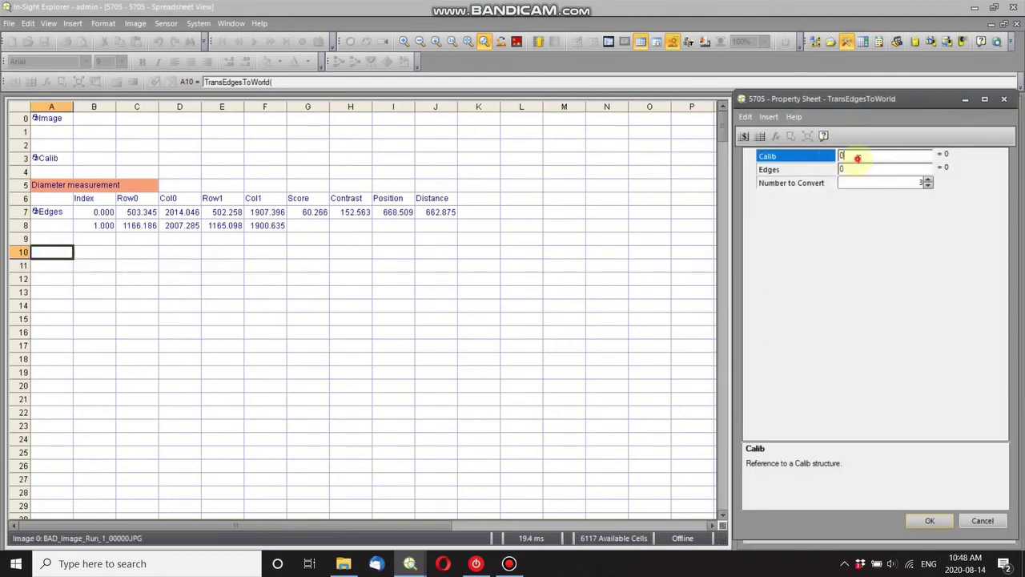
# Set Calib to A3, Edges to A7 and Number to Convert to 2
pyautogui.click(858, 155)
pyautogui.click(70, 160)
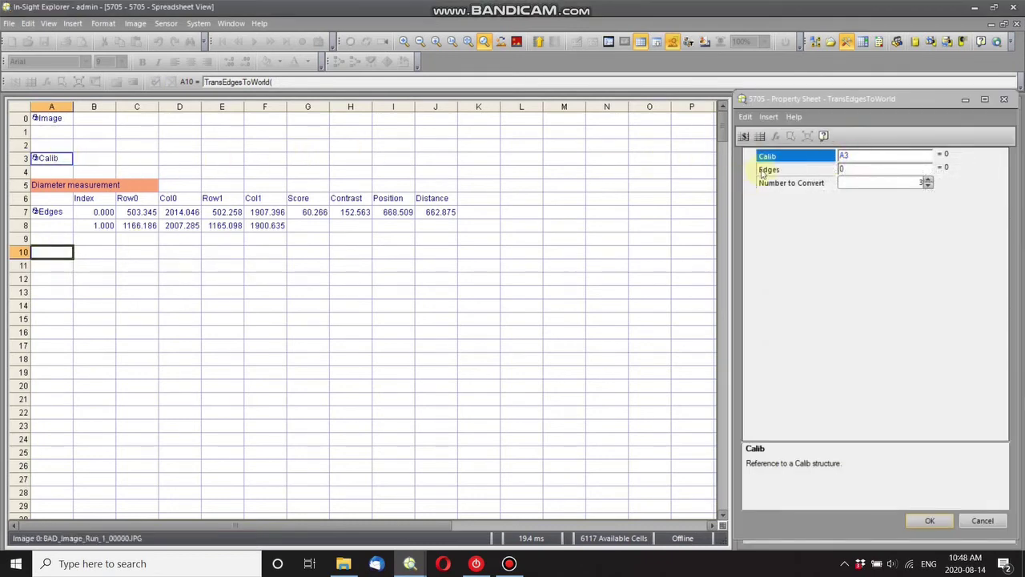
pyautogui.click(864, 169)
pyautogui.click(50, 212)
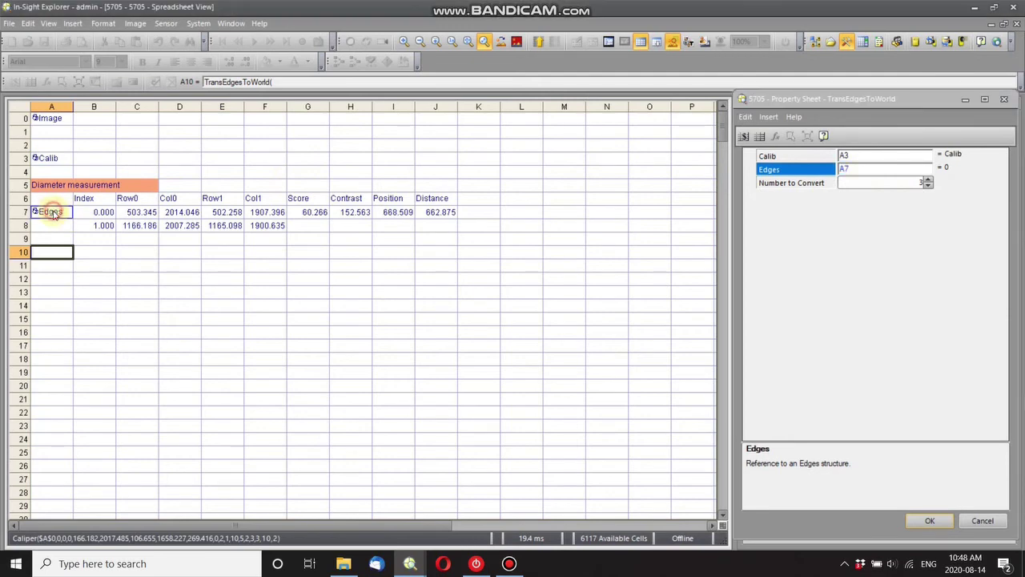
pyautogui.click(927, 186)
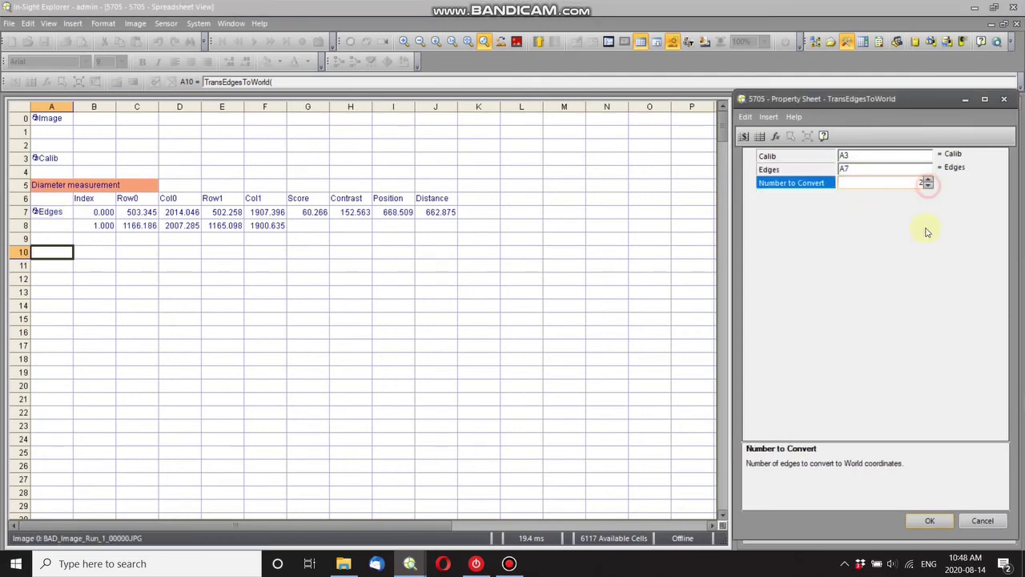
pyautogui.click(930, 521)
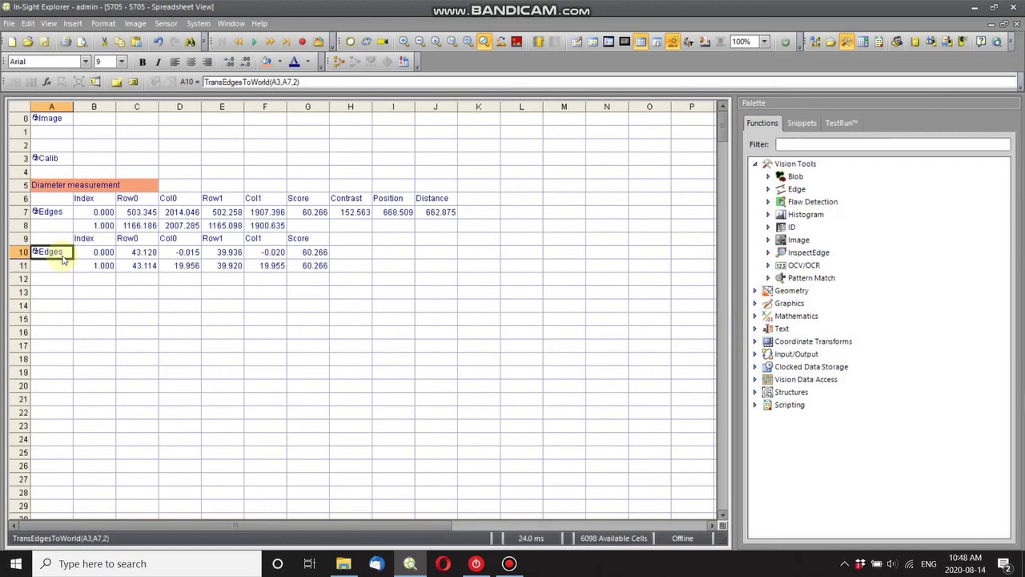
# Insert PairDistance into cell J10 with its Edges input set to A10
pyautogui.click(446, 253)
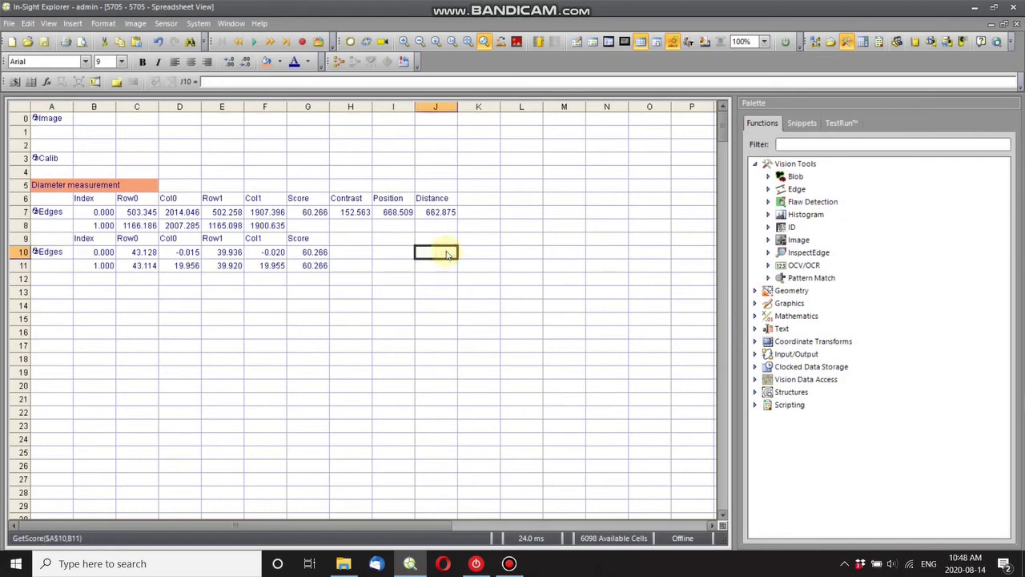
pyautogui.write('pair')
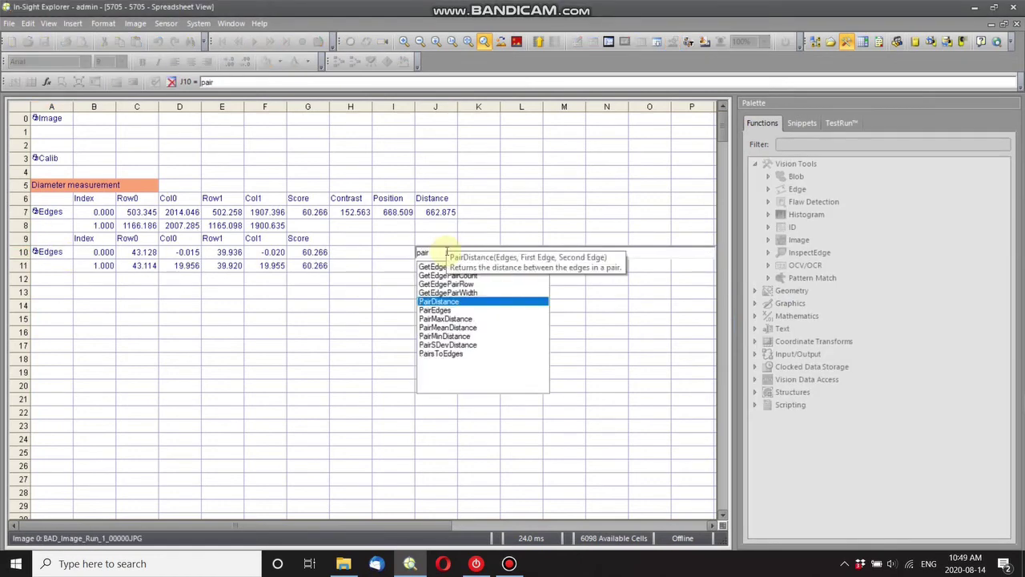
pyautogui.press('Return')
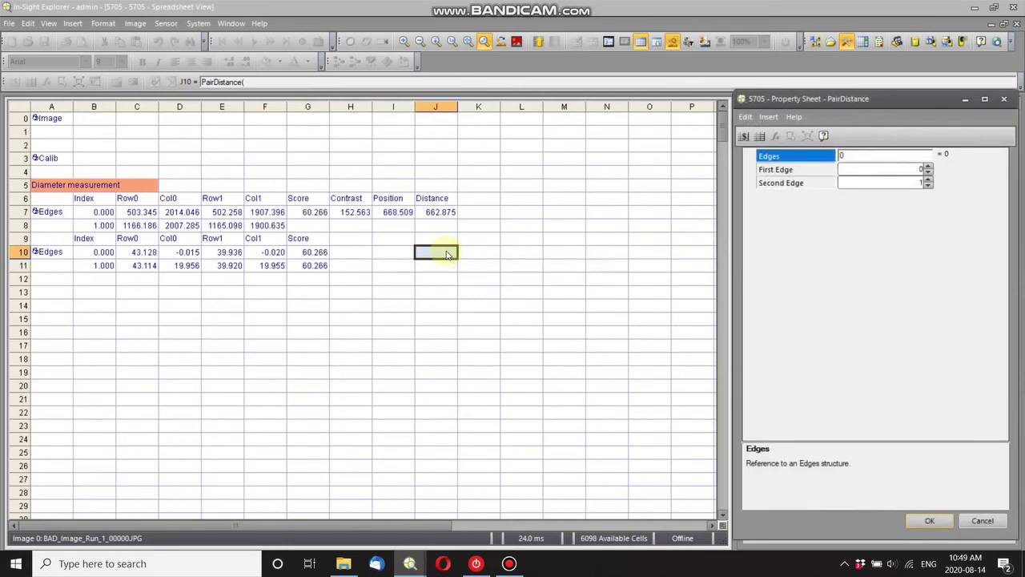
pyautogui.click(67, 253)
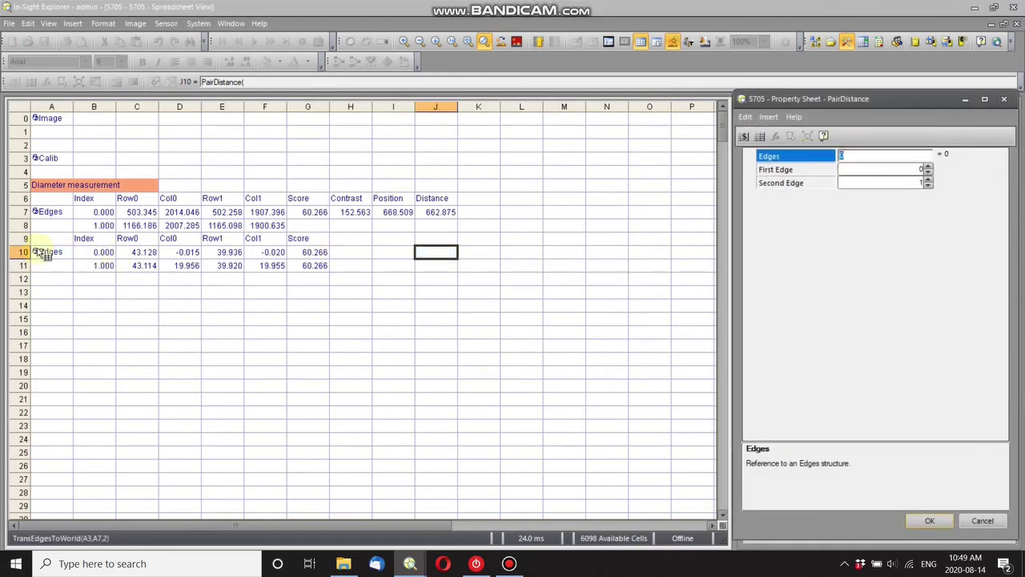
pyautogui.click(41, 251)
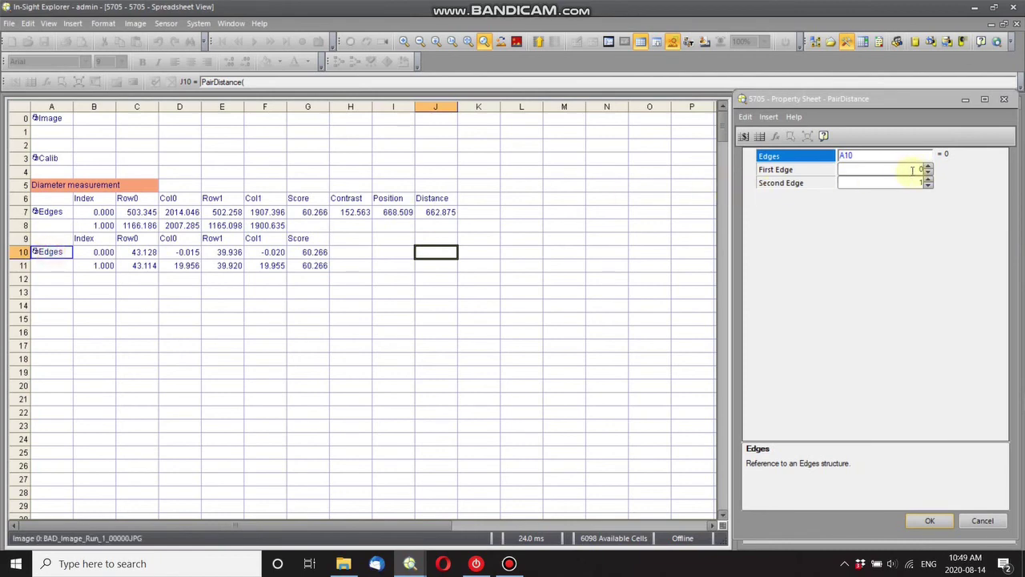
# Set First Edge to B10 and Second Edge to B11, giving 19.973
pyautogui.click(912, 169)
pyautogui.click(775, 138)
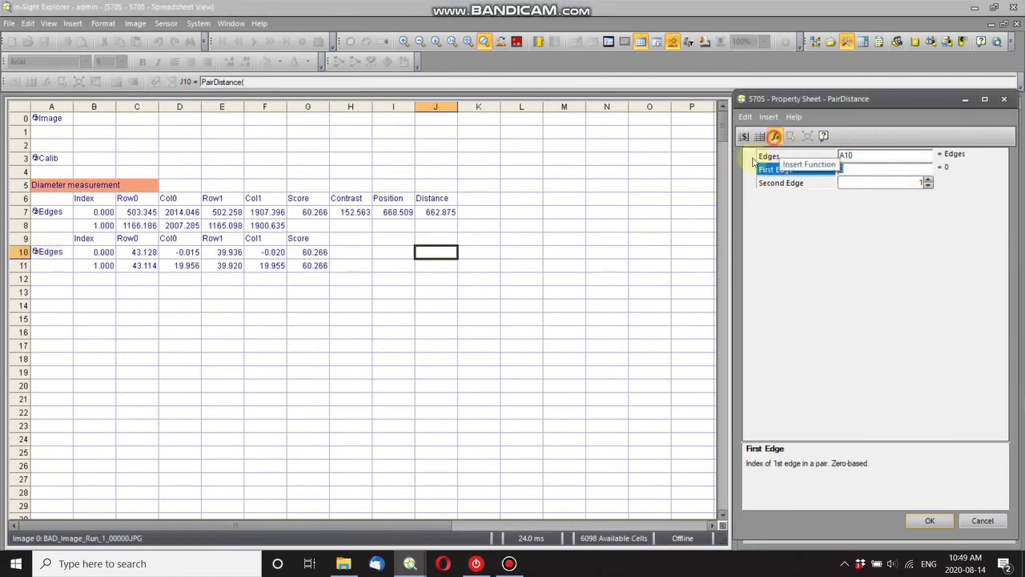
pyautogui.click(107, 252)
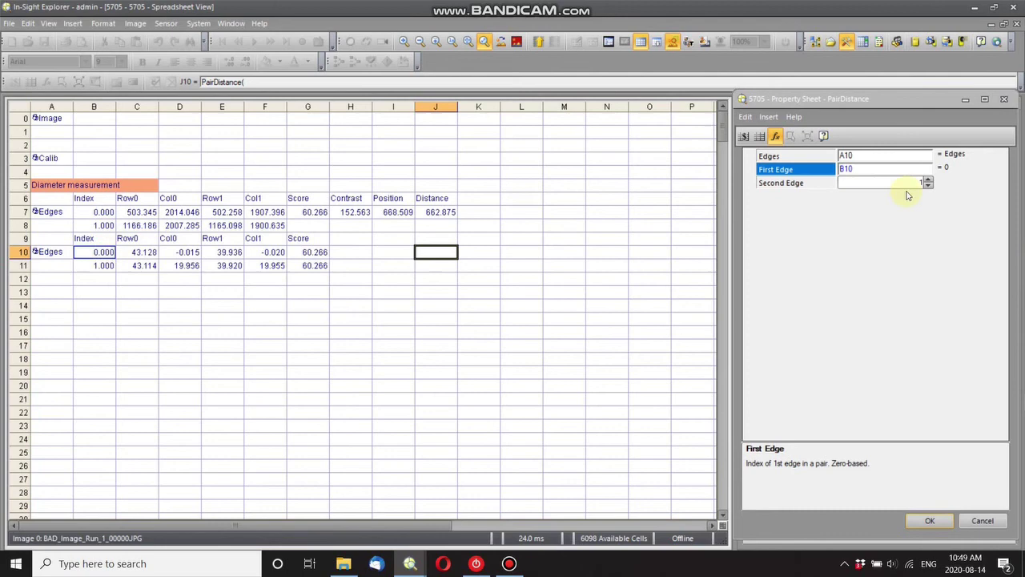
pyautogui.click(909, 183)
pyautogui.click(775, 136)
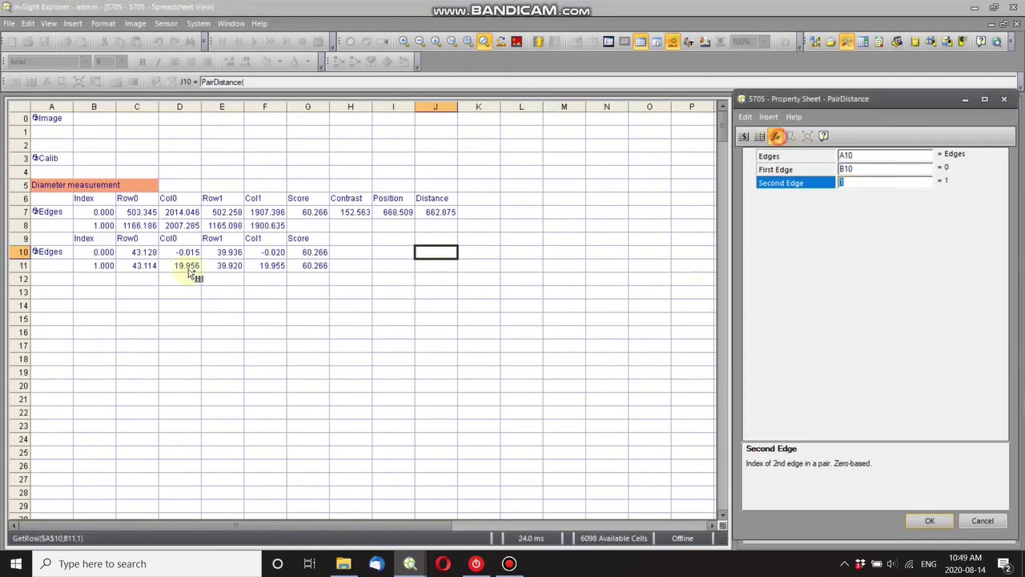
pyautogui.click(100, 265)
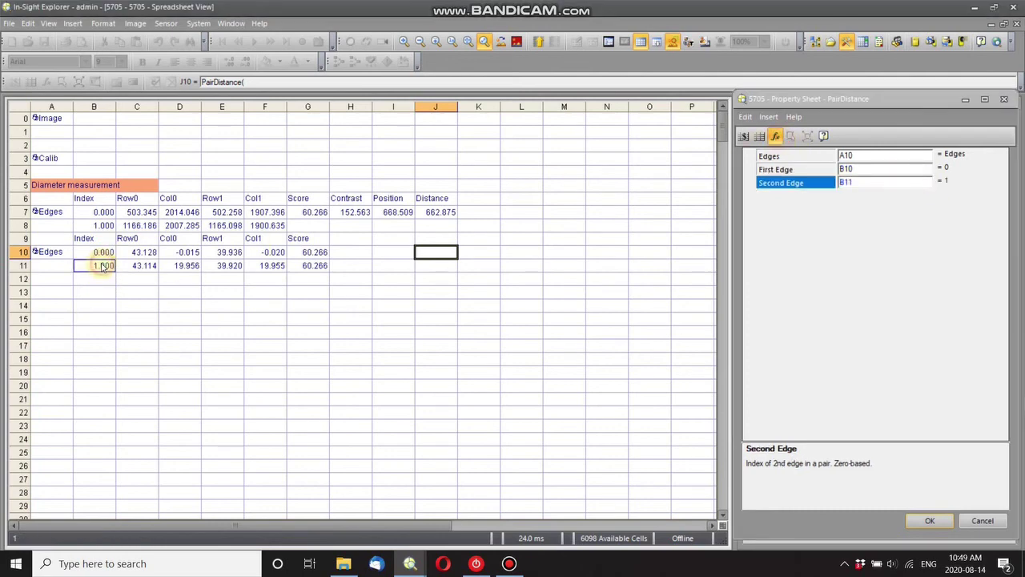
pyautogui.click(931, 521)
pyautogui.click(473, 265)
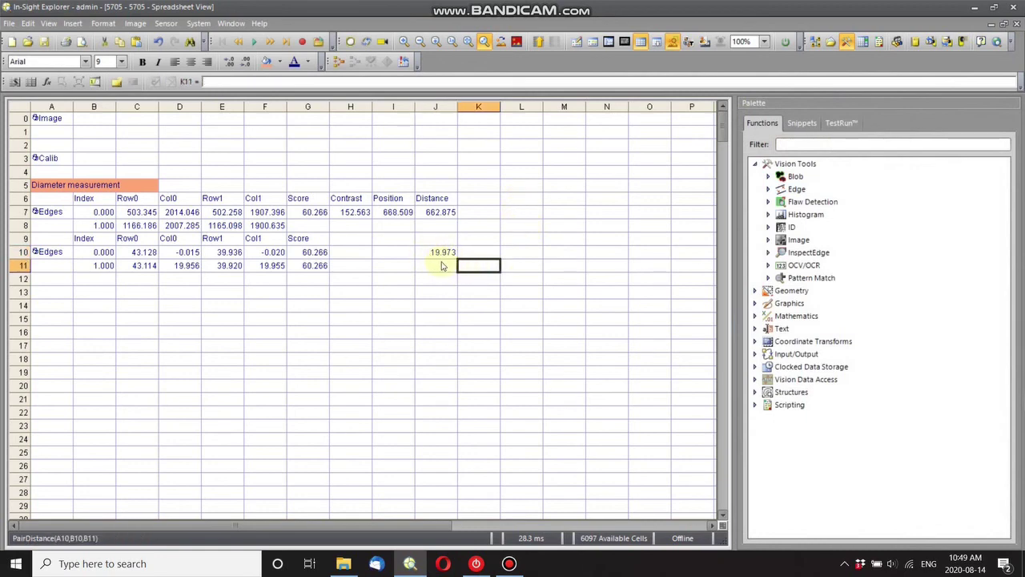
# Reload the bolt image and confirm J10 reads a rod diameter of 36.131
pyautogui.click(638, 43)
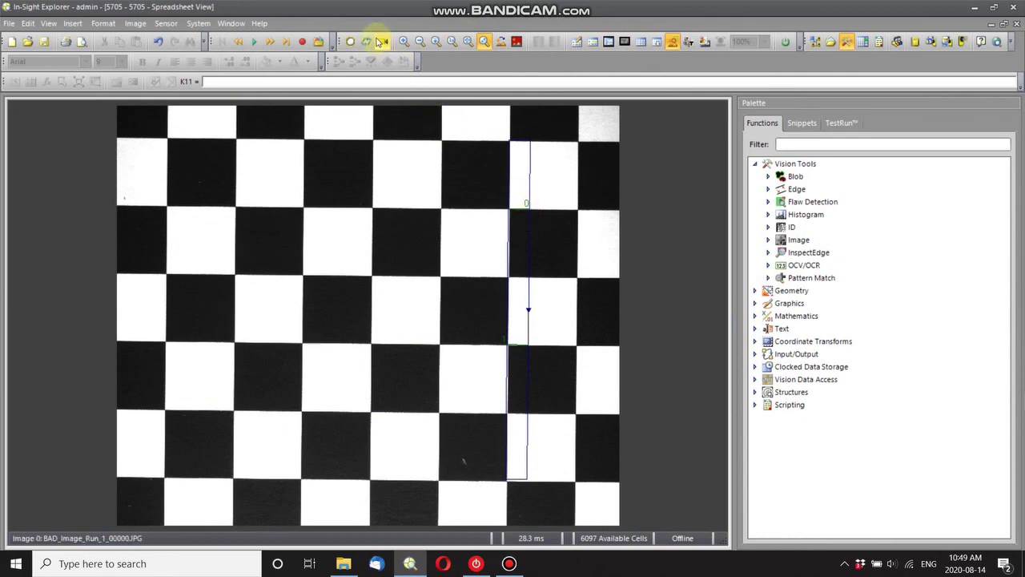
pyautogui.click(269, 44)
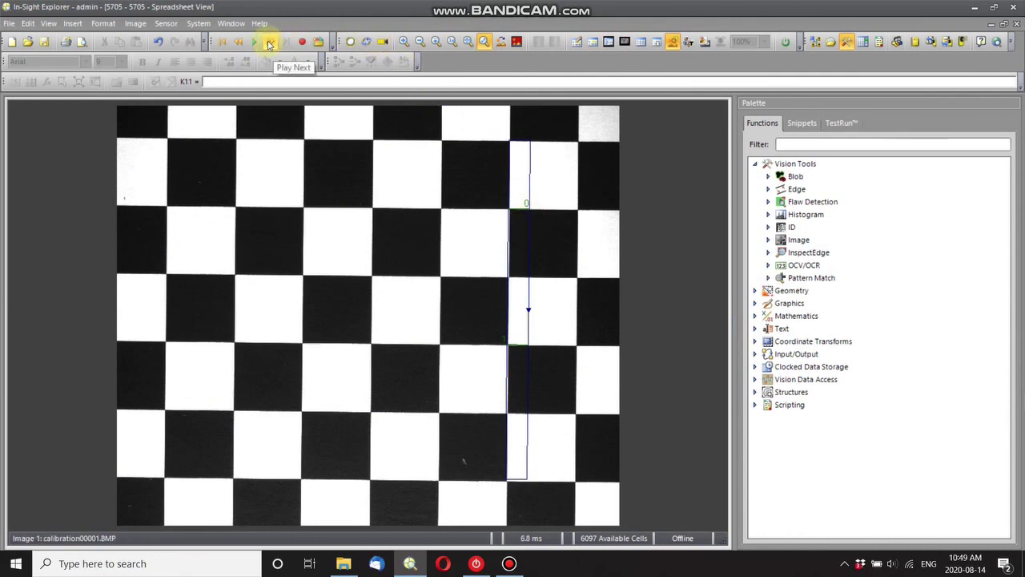
pyautogui.click(269, 44)
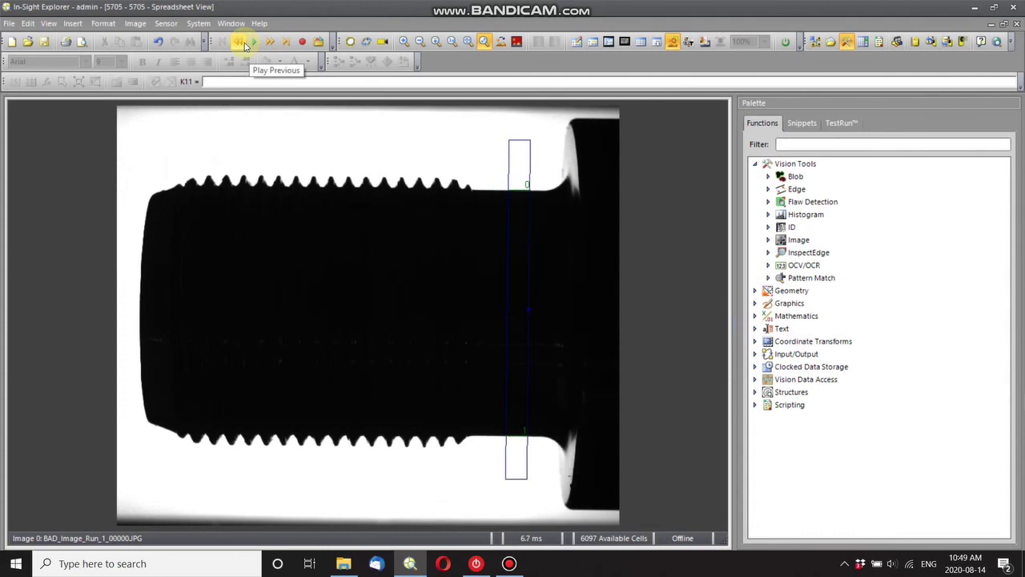
pyautogui.click(639, 41)
pyautogui.click(438, 254)
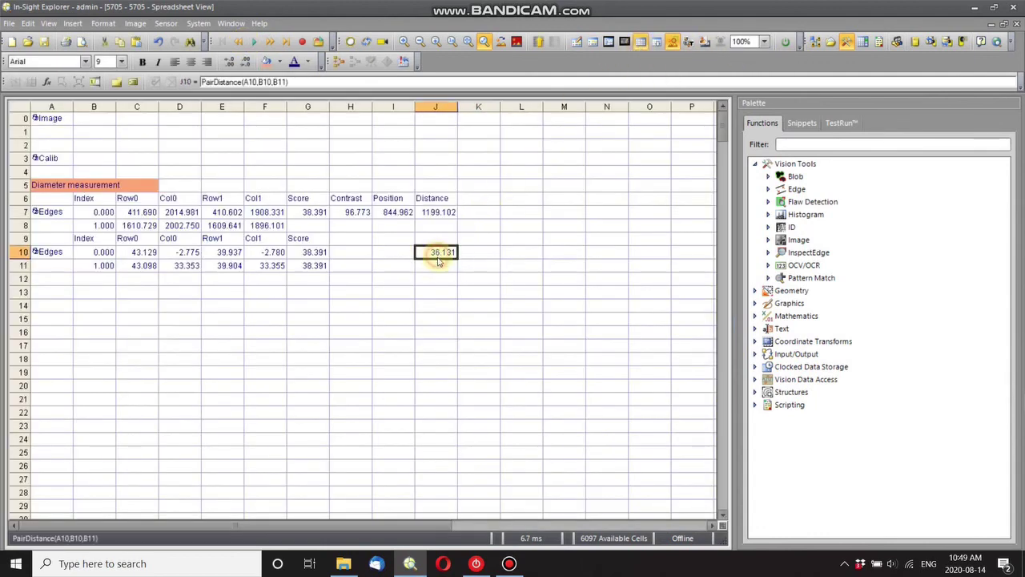